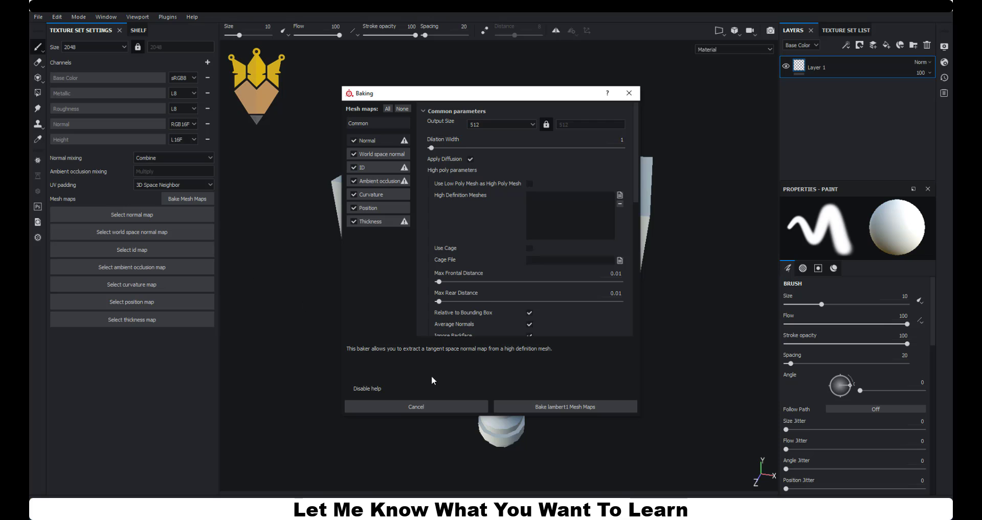
- Exclude the world space normal, ID, ambient occlusion, curvature, position and thickness maps from the bake, leaving only Normal selected
left_click_drag(392, 94, 385, 113)
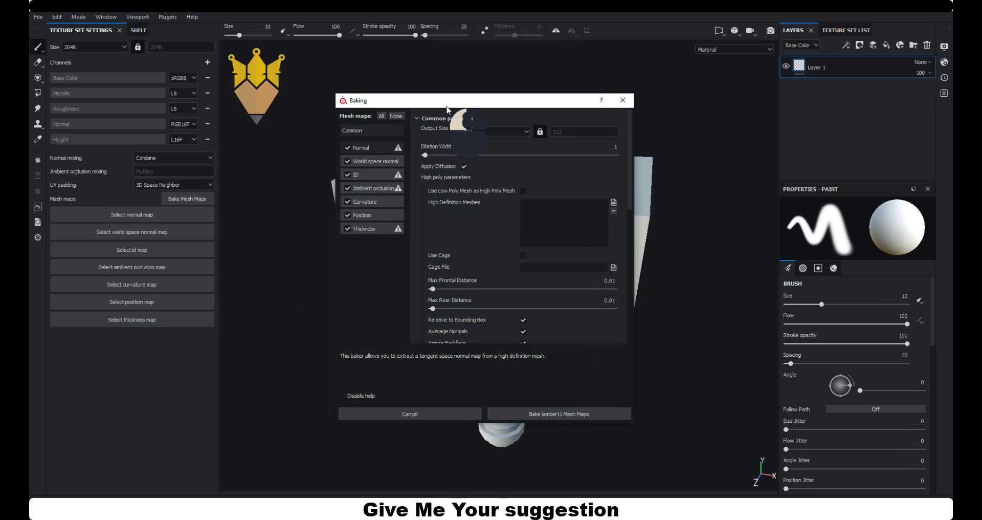
left_click(348, 161)
left_click(348, 174)
left_click(348, 188)
left_click(348, 202)
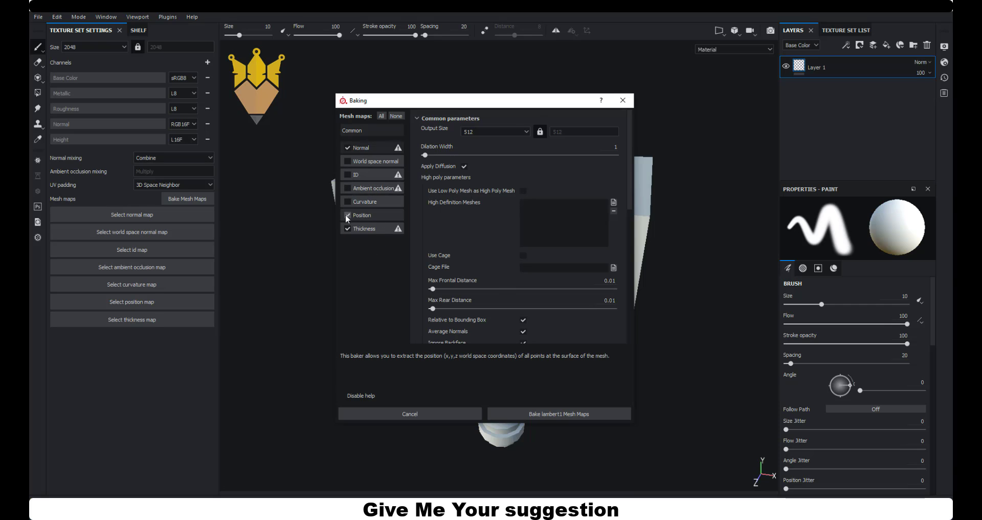
left_click(347, 215)
left_click(346, 228)
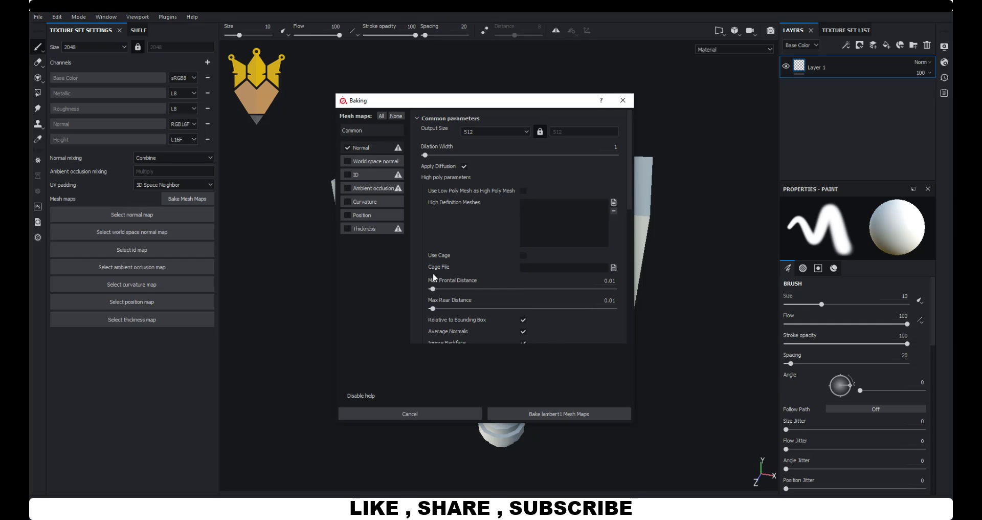
- Set the output size of the baked maps to 2048
scroll(443, 276, "down", 3)
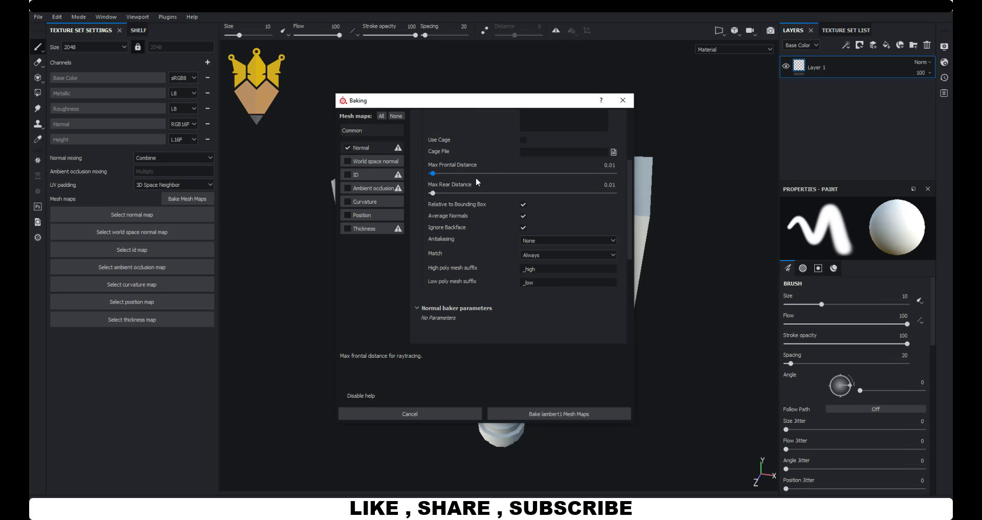
scroll(476, 274, "up", 3)
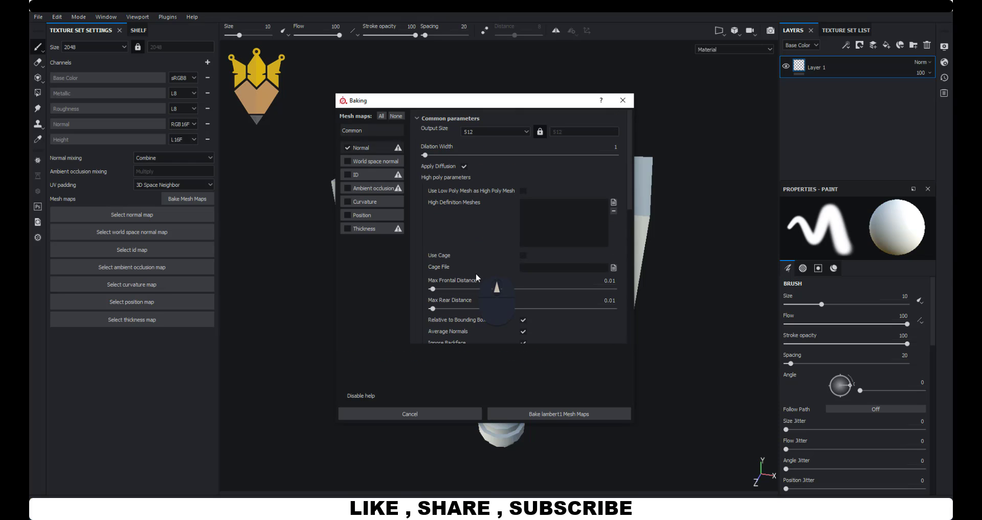
left_click(489, 134)
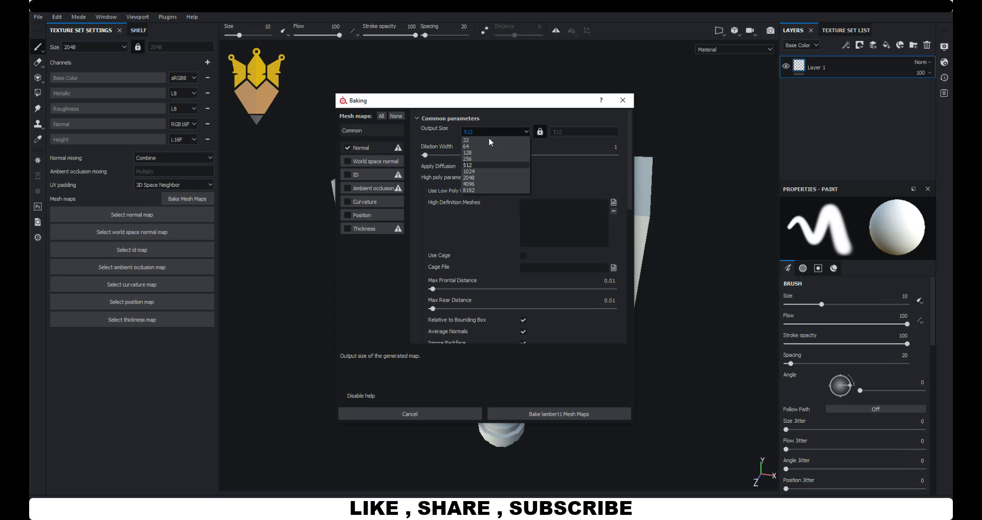
left_click(486, 177)
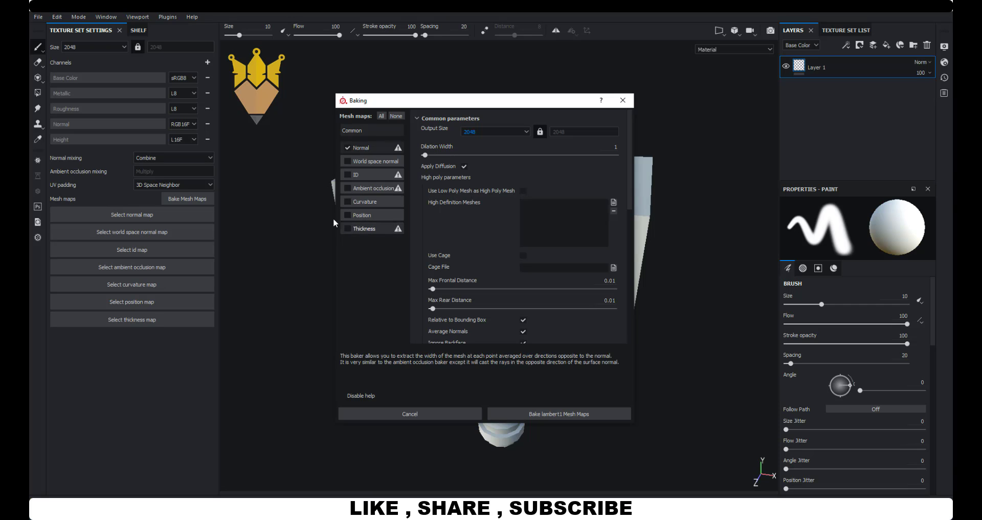
- Load the Hammer_S_high file as the high definition mesh, leaving the low poly mesh unused as high poly
left_click(523, 190)
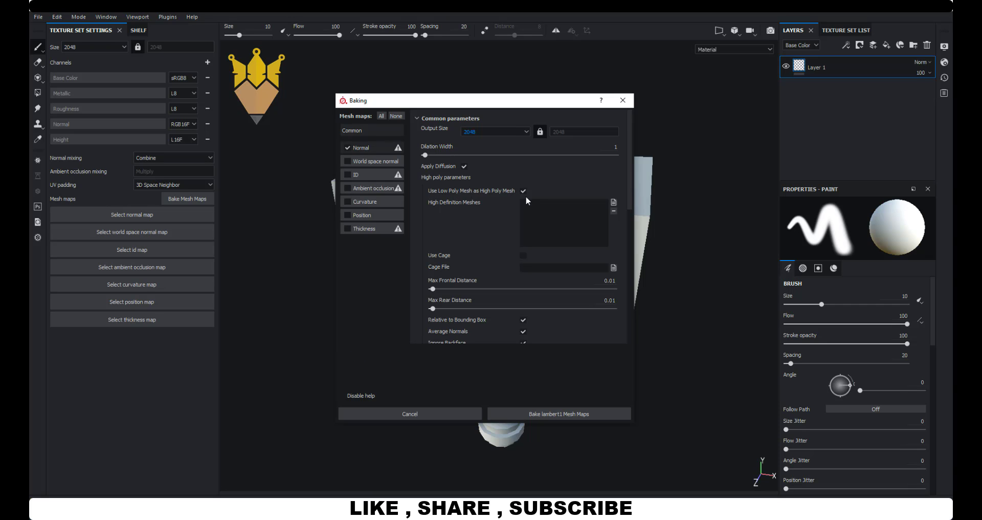
left_click(523, 191)
left_click(614, 204)
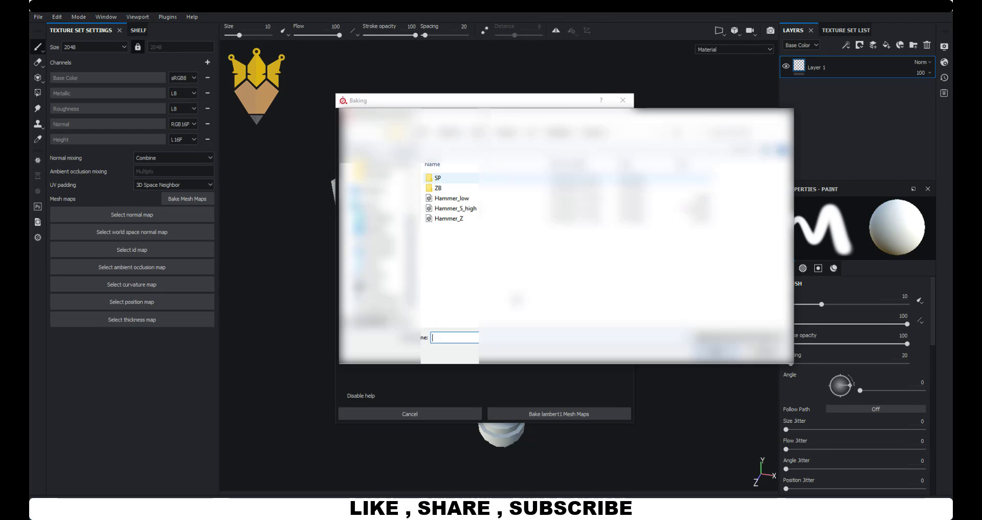
double_click(468, 209)
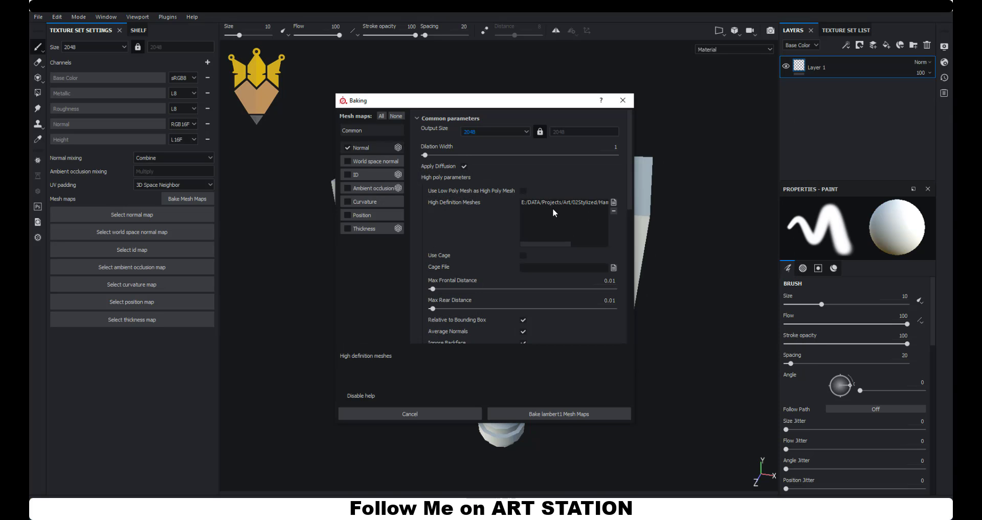
- Set the bake's antialiasing to Subsampling 2x2 and match the geometry By Mesh Name
scroll(481, 287, "down", 4)
scroll(483, 287, "down", 2)
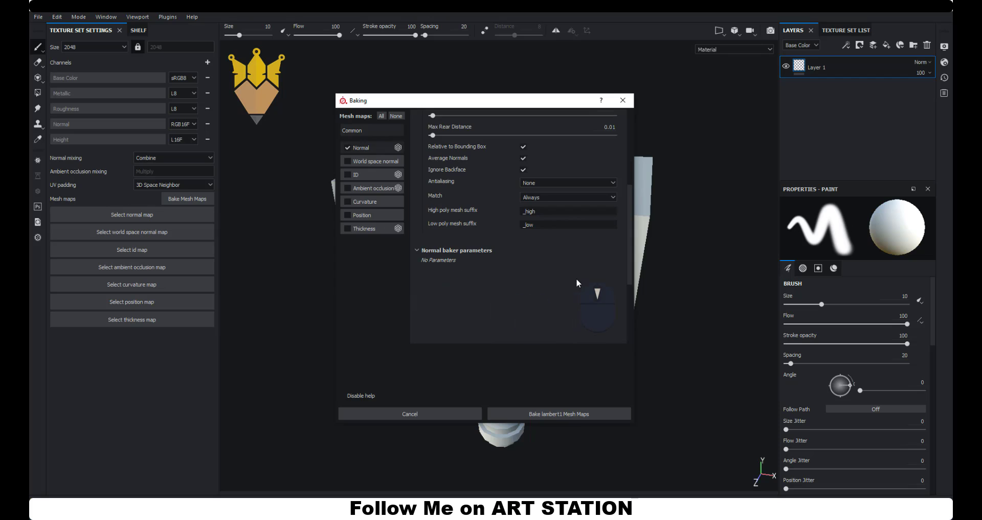
left_click(550, 189)
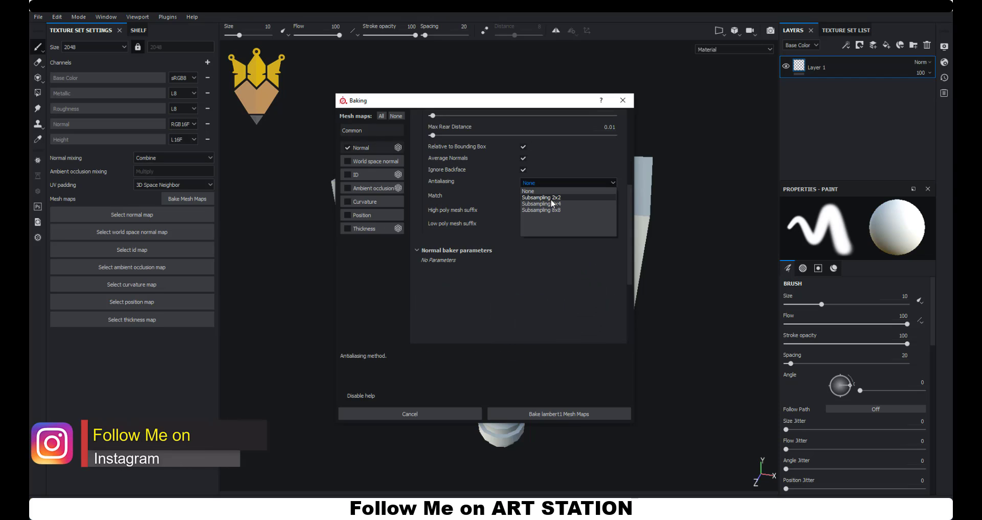
left_click(551, 198)
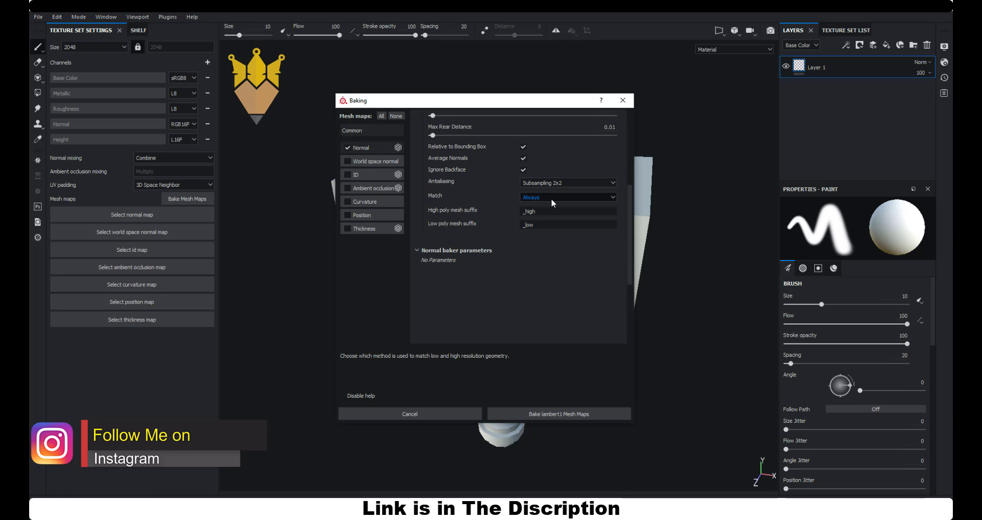
left_click(551, 198)
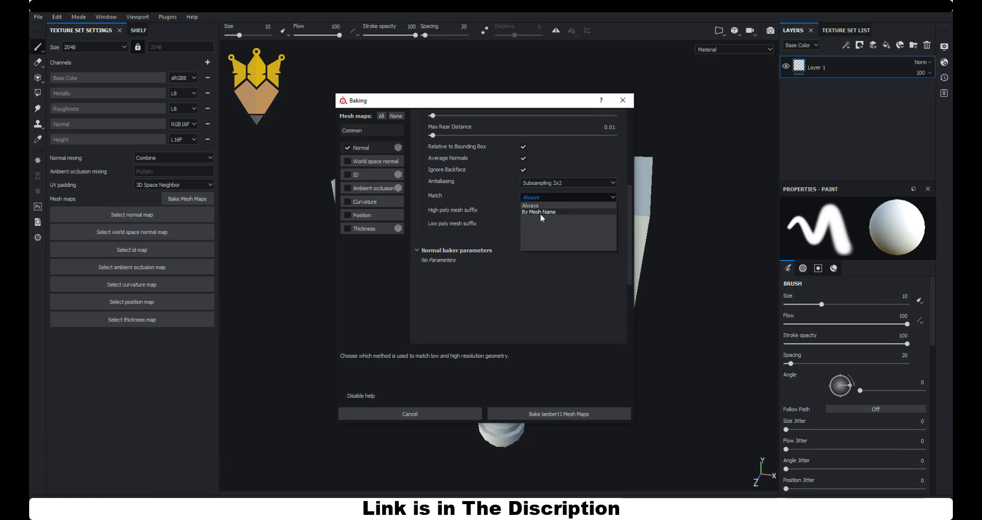
left_click(531, 211)
- Check the high definition mesh path and bake settings, and bake the normal map for lambert1
scroll(538, 247, "up", 3)
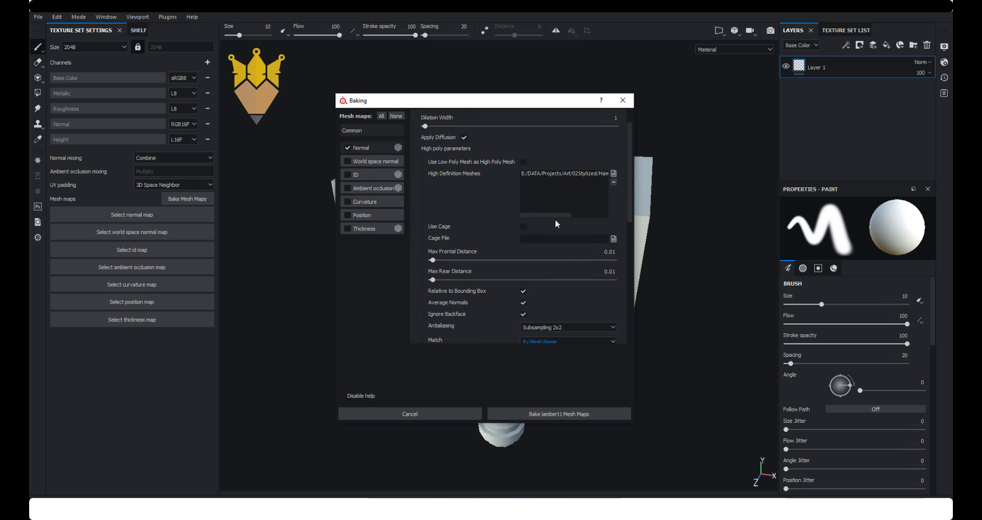
left_click_drag(554, 215, 616, 213)
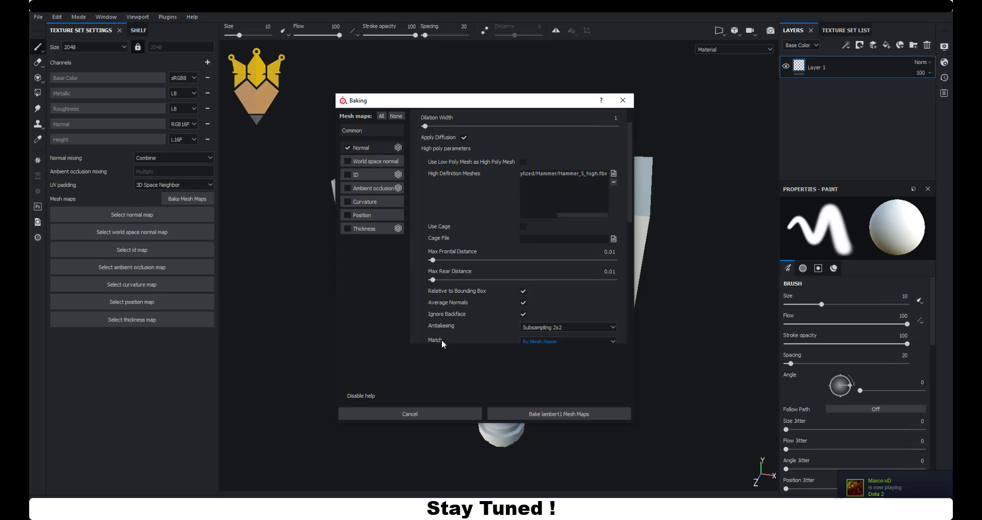
scroll(584, 284, "down", 3)
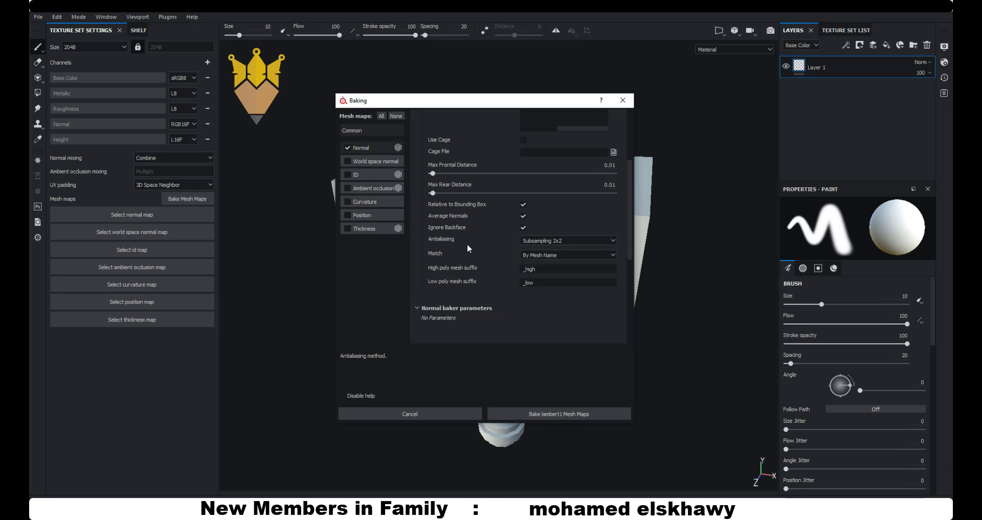
scroll(468, 244, "up", 5)
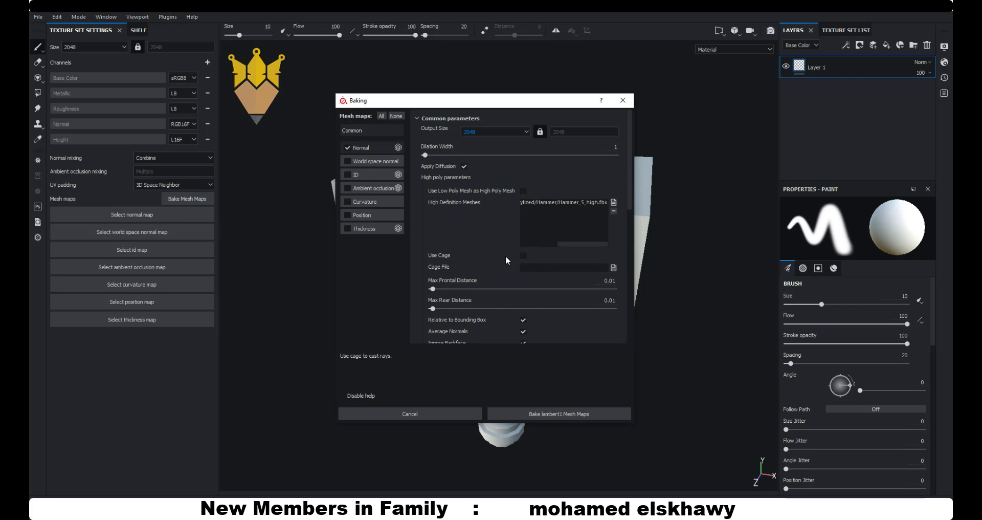
scroll(506, 261, "down", 4)
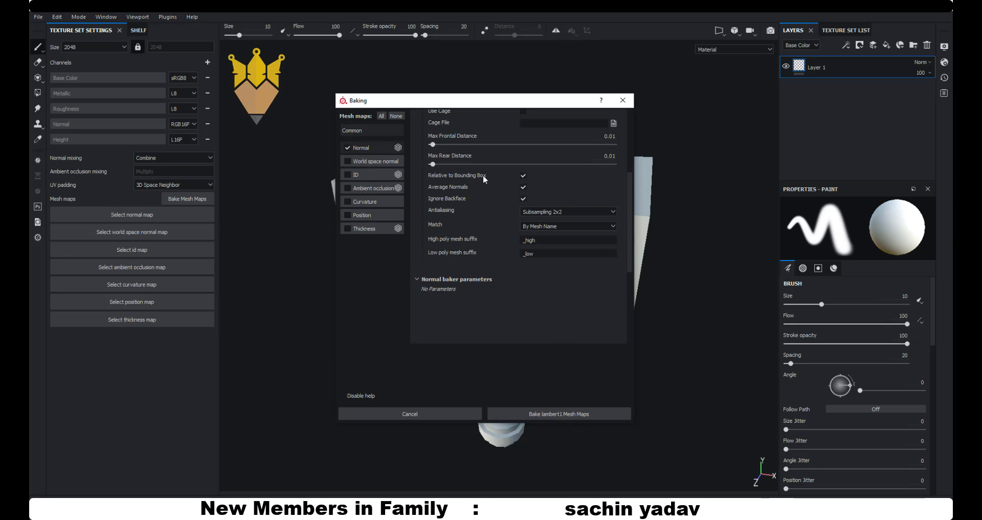
left_click(547, 413)
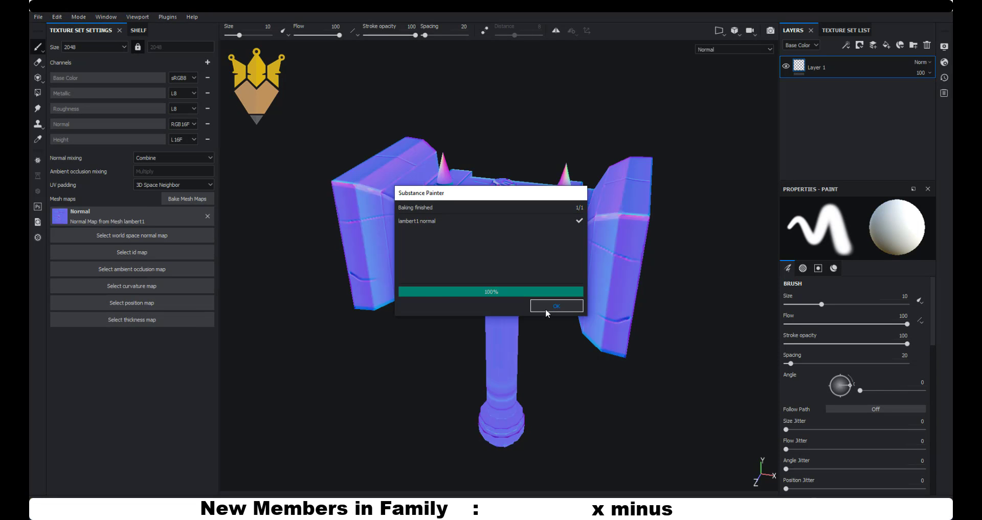
left_click(545, 307)
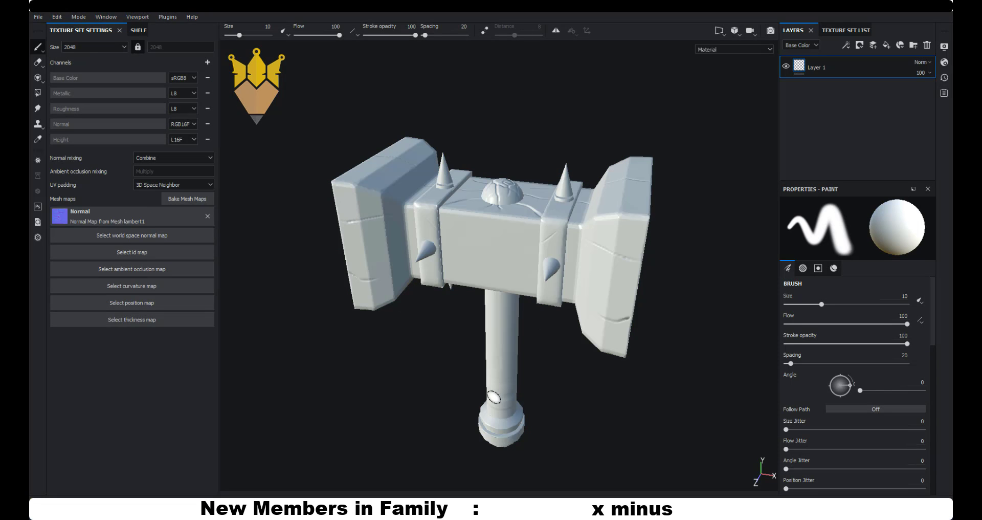
- Inspect the baked normal details on the hammer's head, end face, spikes and handle from several angles
left_click_drag(484, 376, 487, 341, "alt")
mouse_move(487, 341)
right_mouse_down("shift")
mouse_move(453, 330)
mouse_move(427, 341)
right_mouse_up("shift")
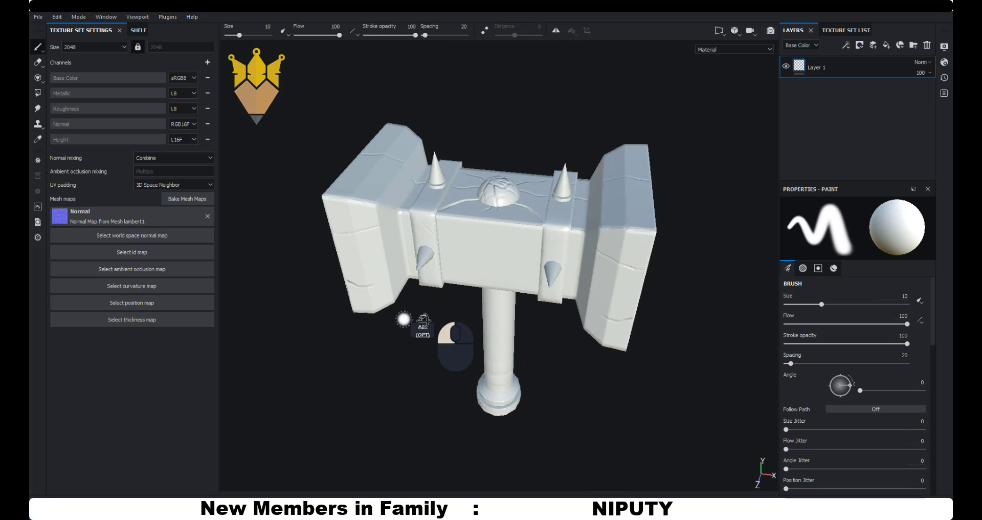
left_click_drag(421, 320, 634, 252, "alt")
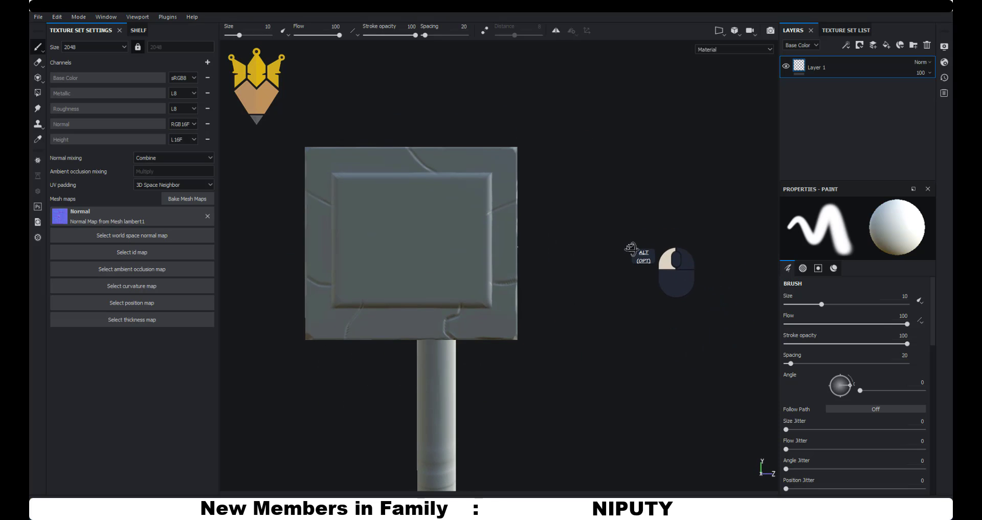
right_click_drag(633, 256, 595, 274, "shift")
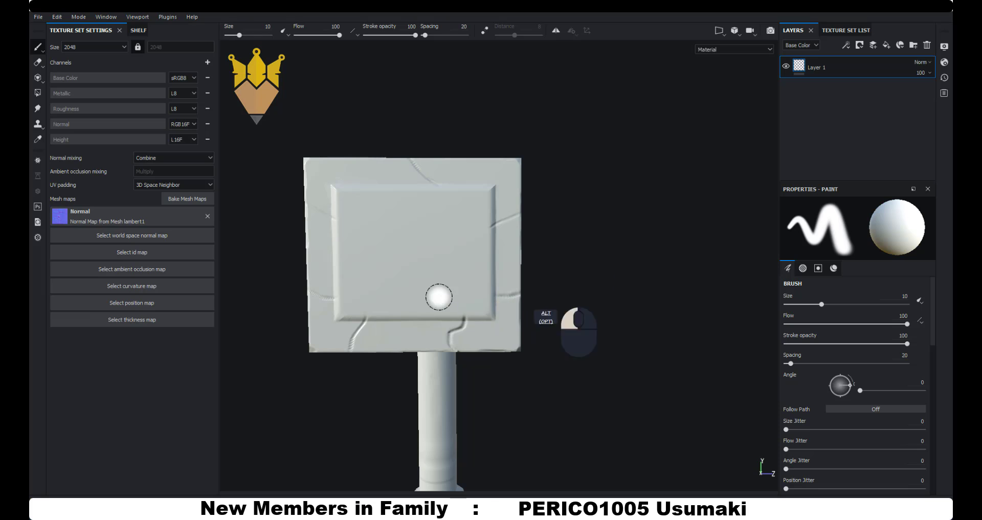
left_click_drag(540, 297, 451, 332, "alt")
right_click_drag(450, 332, 506, 306, "shift")
left_click_drag(506, 306, 473, 342, "alt")
right_click_drag(473, 342, 458, 310, "shift")
left_click_drag(577, 257, 364, 258, "alt")
right_click_drag(365, 258, 341, 248, "shift")
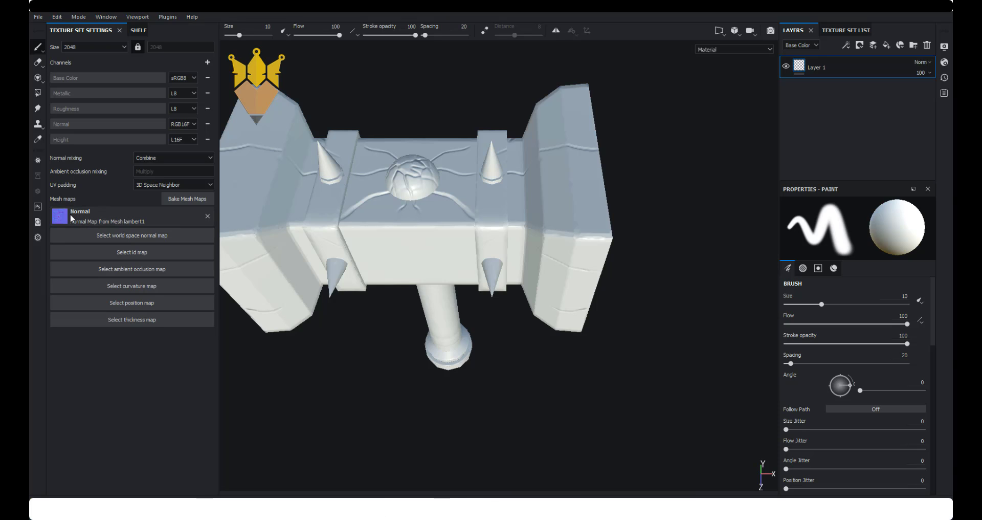
- Reopen the mesh map baking settings for the hammer
left_click(189, 199)
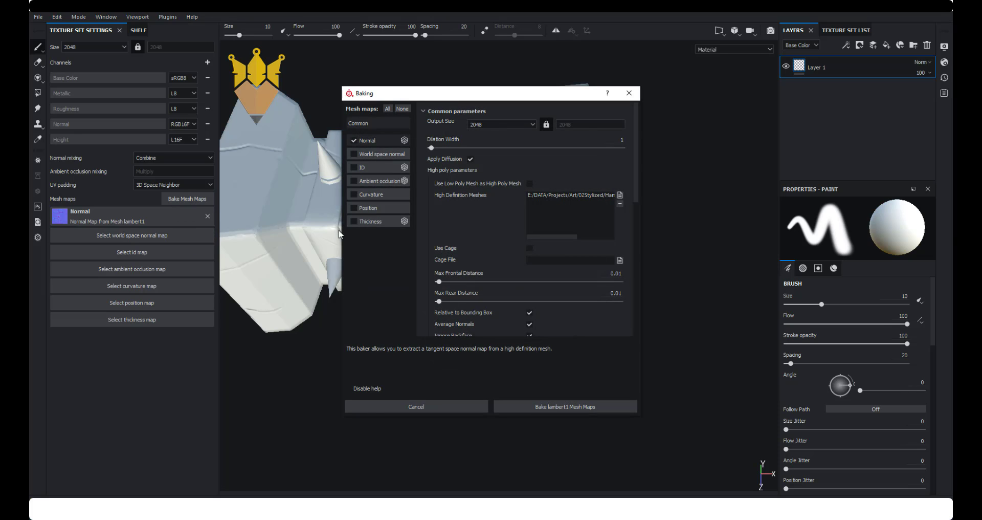